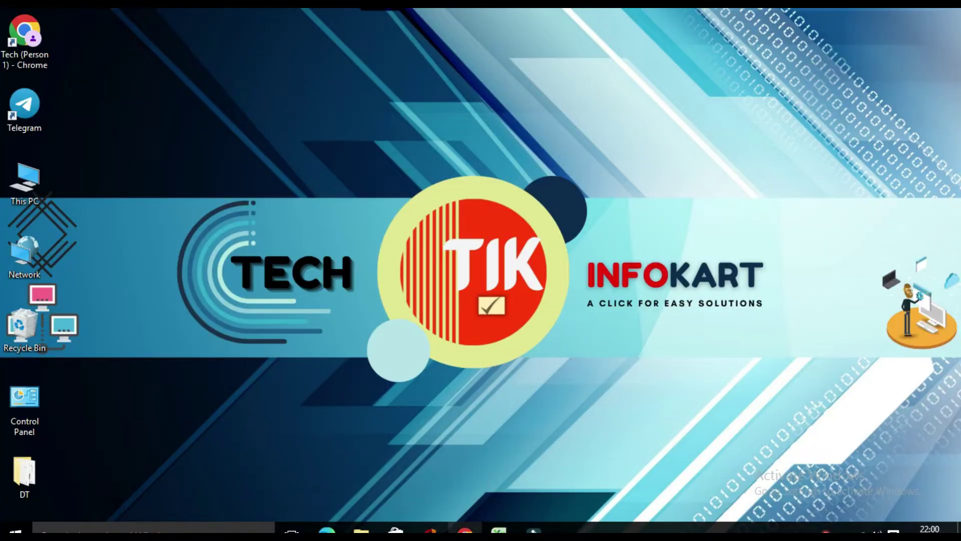
- Go from Chrome Settings to the Extensions page, then launch the Chrome Web Store
left_click(464, 530)
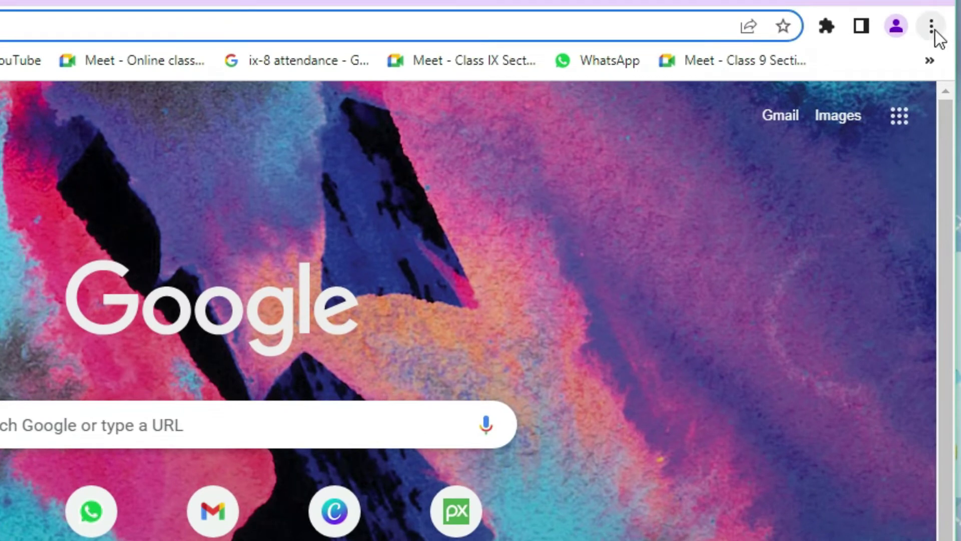
left_click(933, 28)
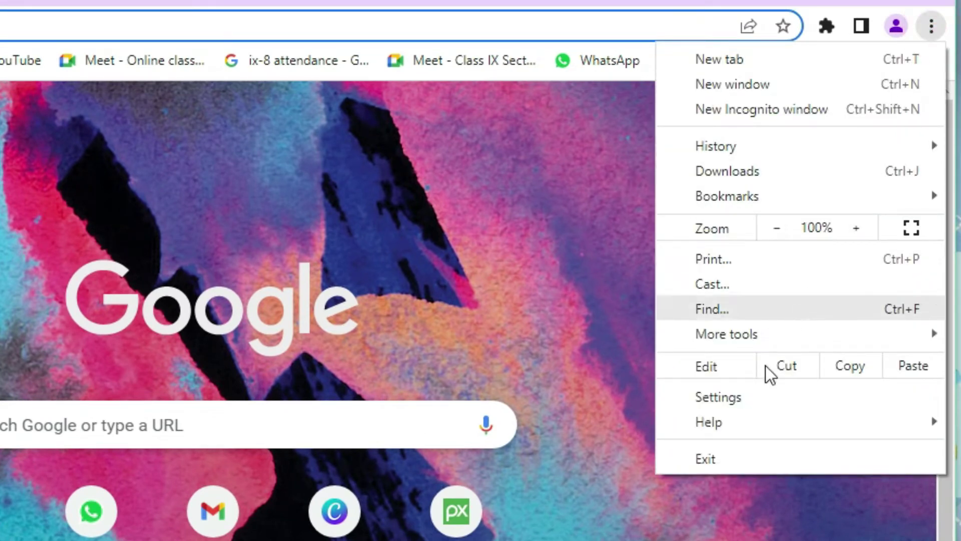
left_click(746, 399)
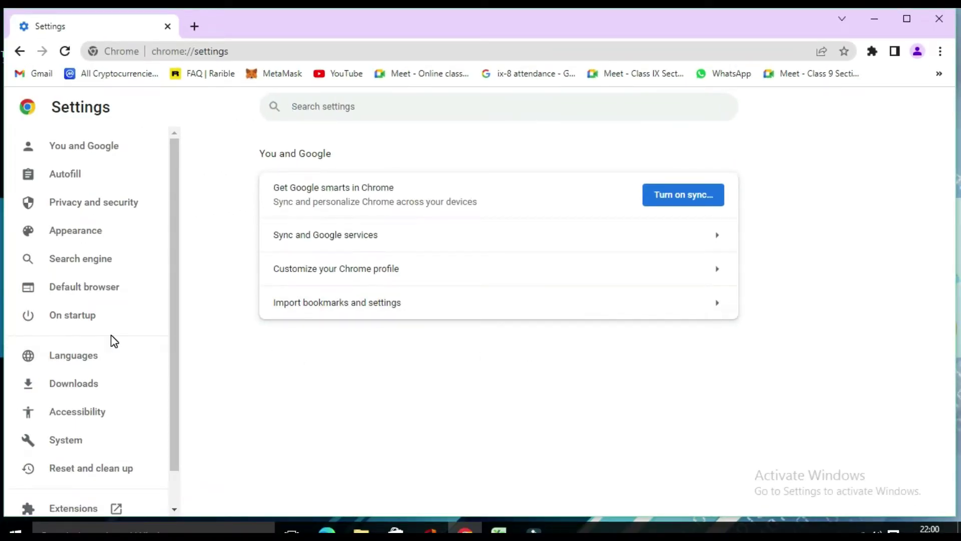
scroll(112, 339, "down", 2)
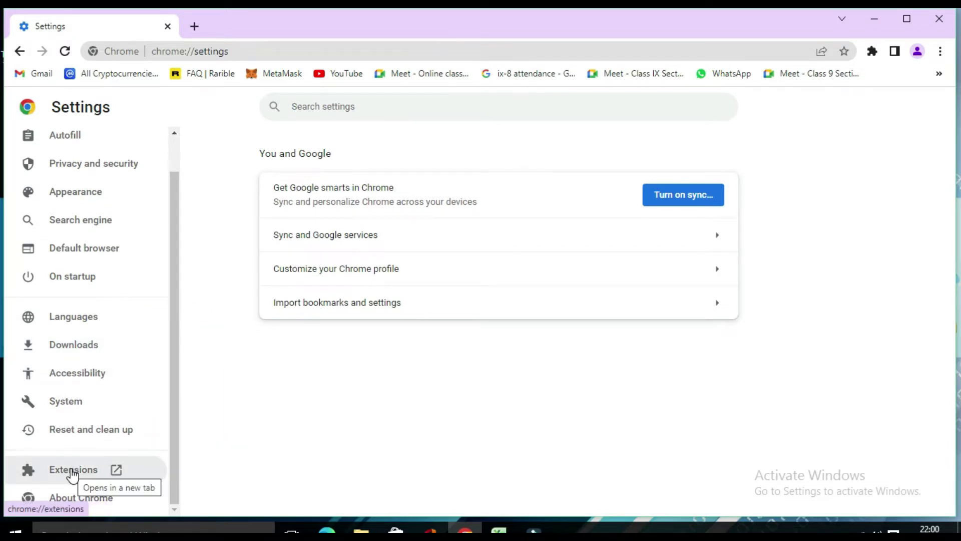
left_click(73, 472)
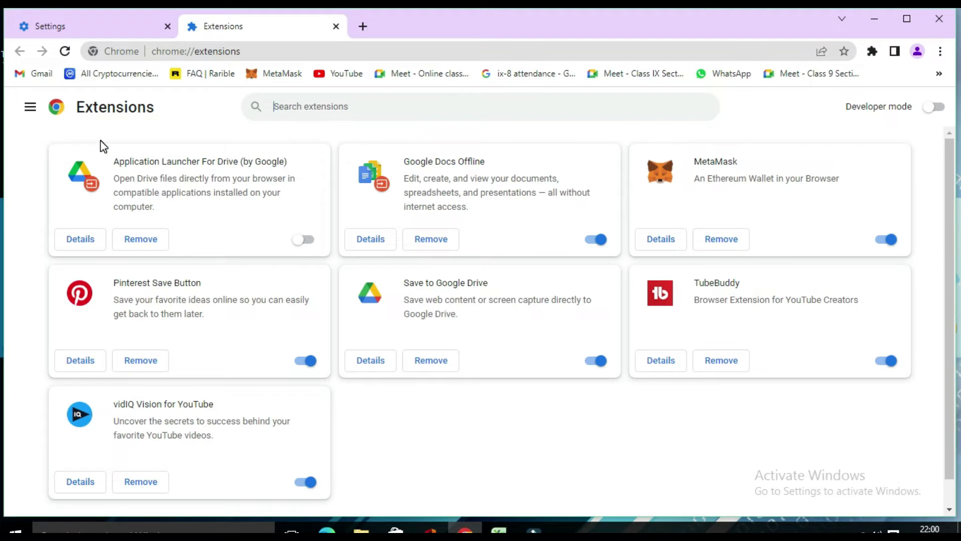
left_click(31, 109)
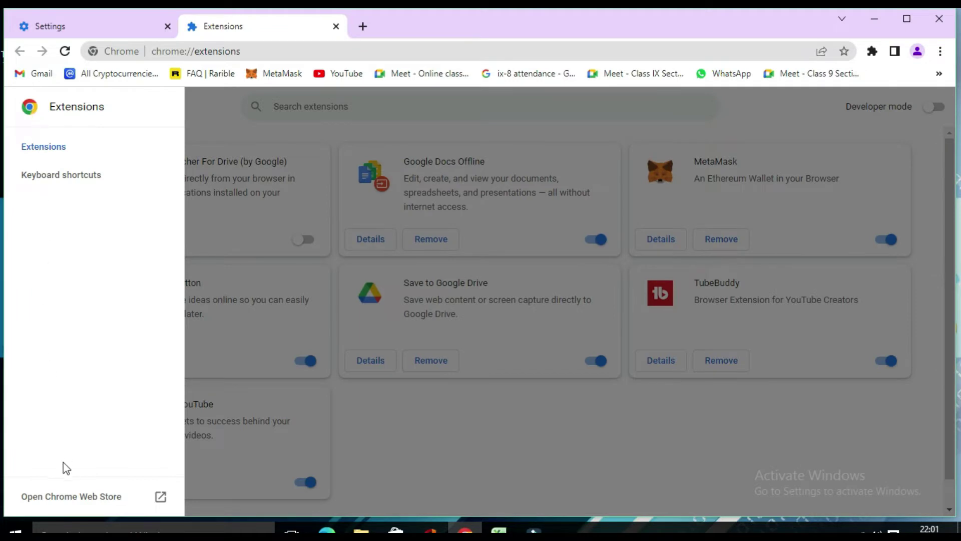
left_click(61, 498)
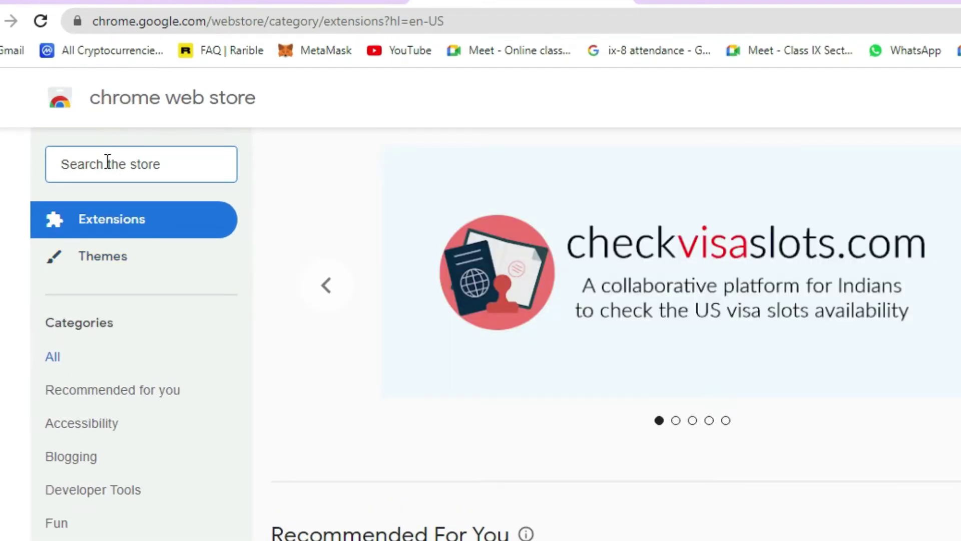
- Search the Chrome Web Store for 'IE TAB'
type("I")
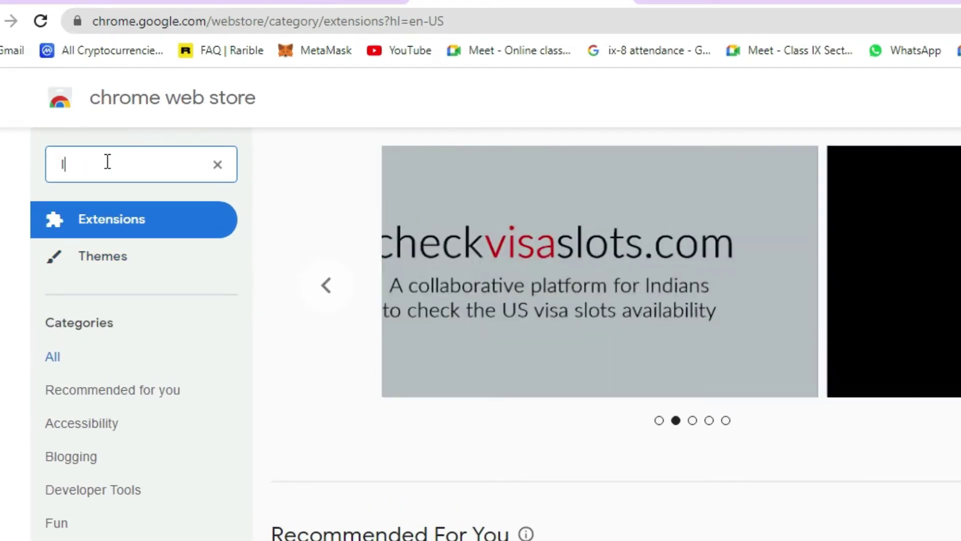
type("E TAB")
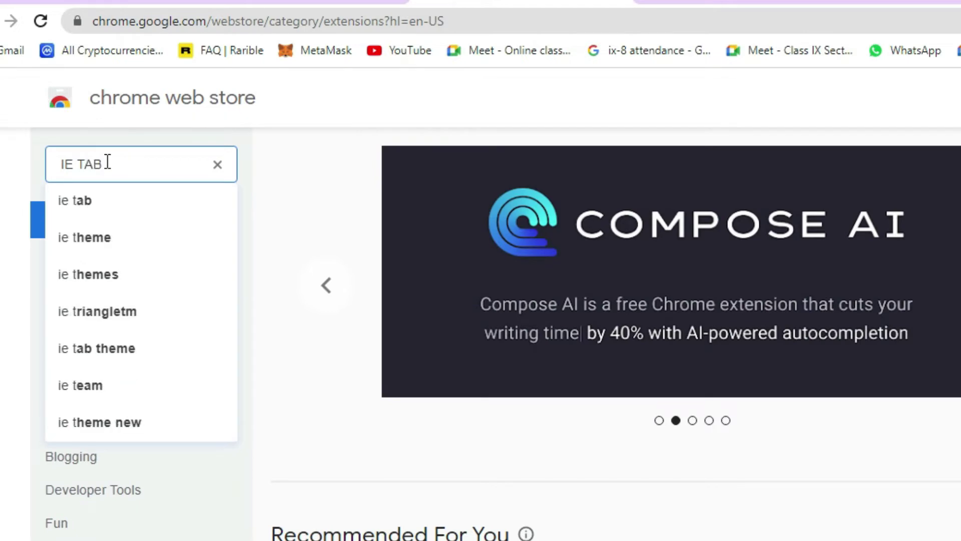
left_click(97, 199)
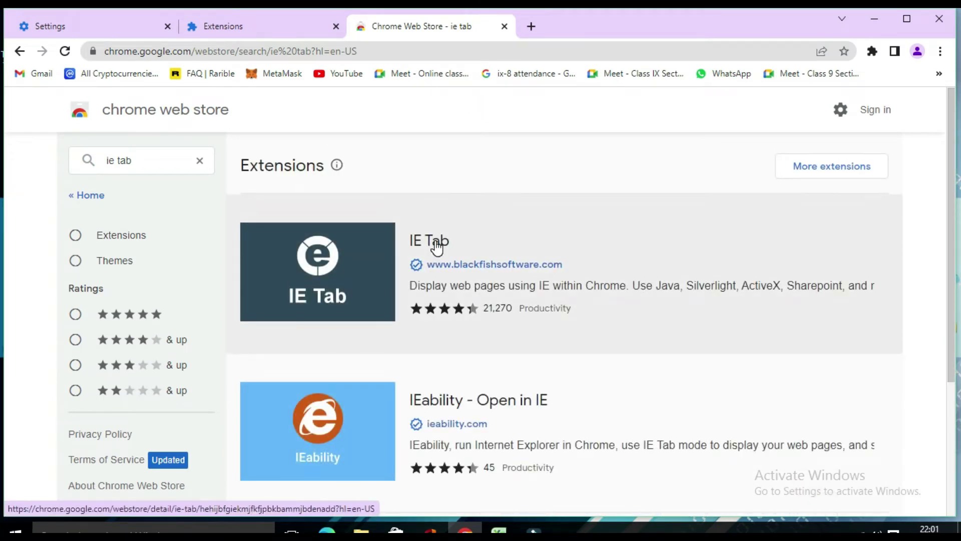
- Add the IE Tab extension to Chrome and confirm the installation
left_click(436, 244)
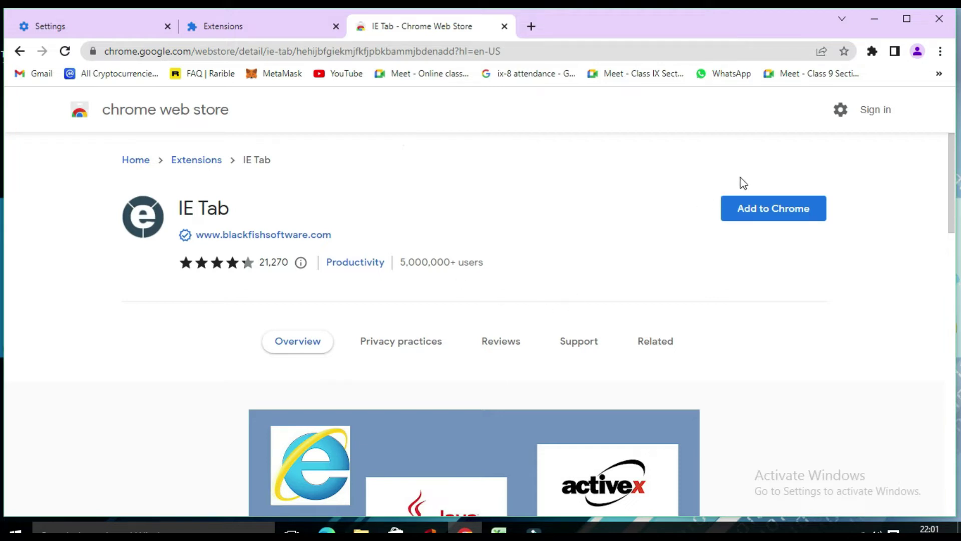
left_click(774, 209)
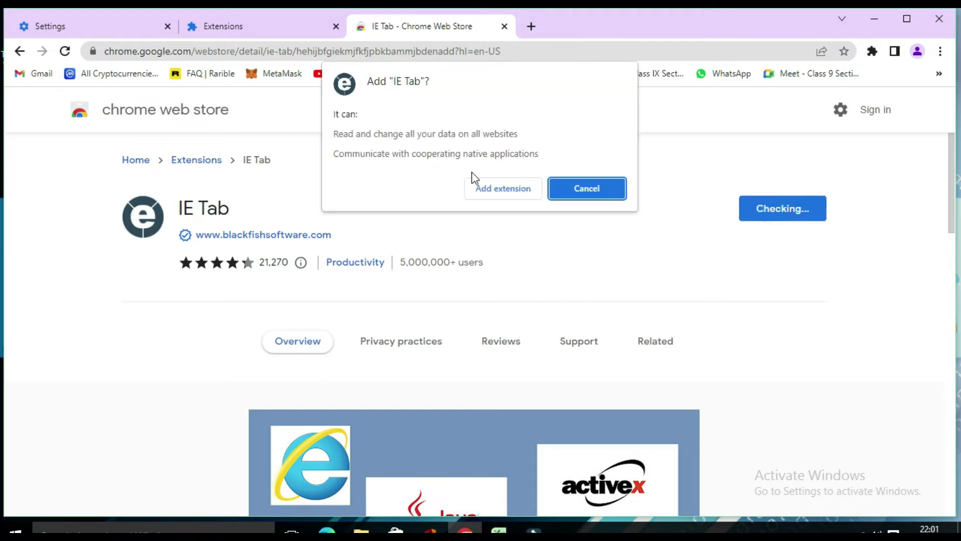
left_click(503, 190)
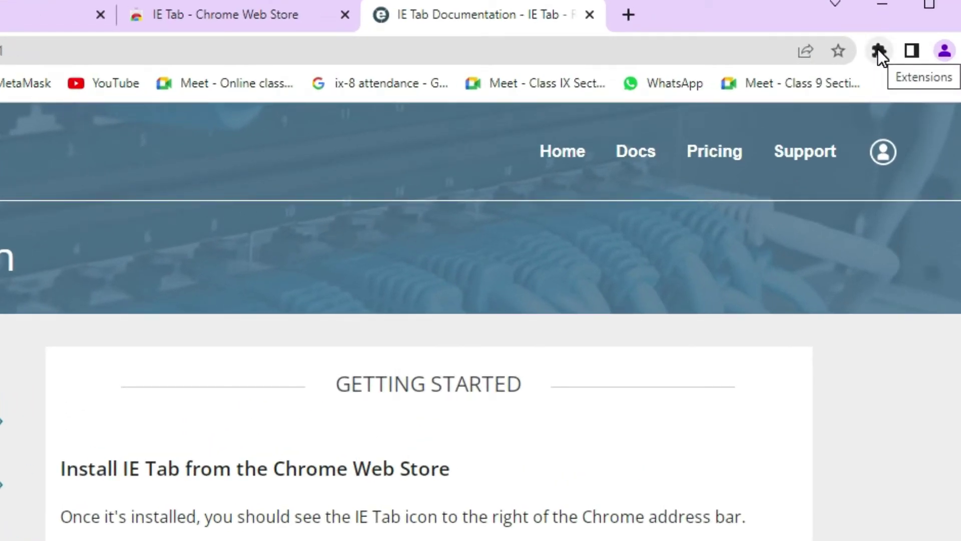
- Pin IE Tab to the toolbar from the Extensions menu
left_click(879, 49)
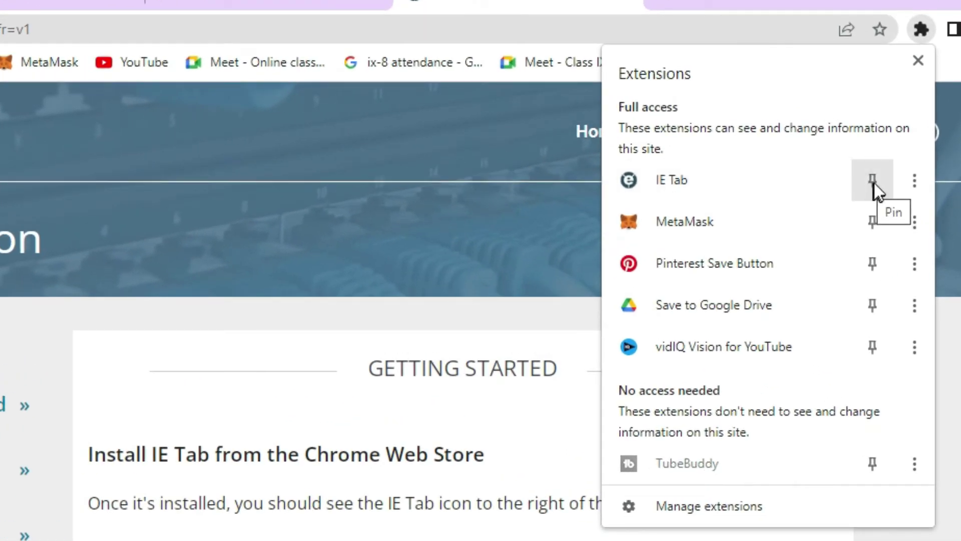
left_click(873, 180)
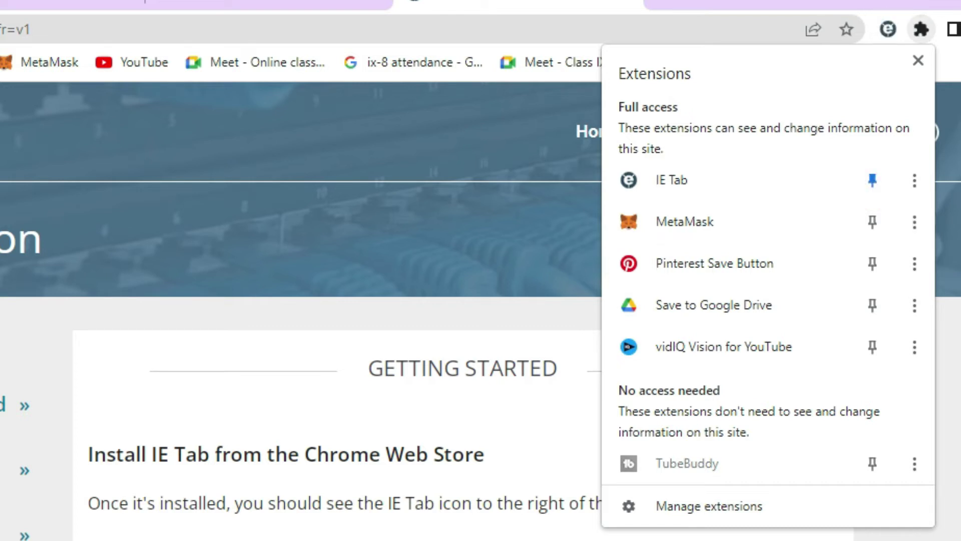
left_click(865, 229)
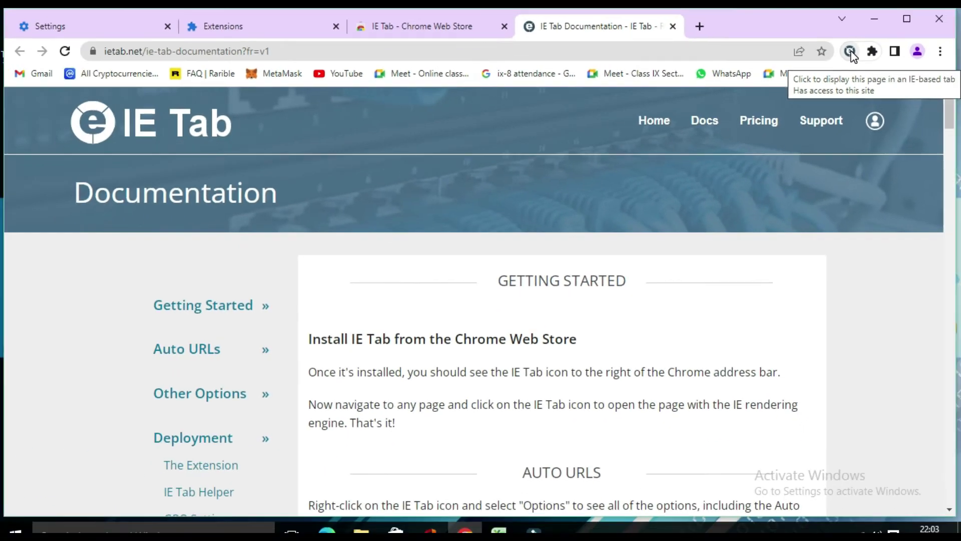
- Reopen the page in IE Tab, then save and run the ietabhelper.exe helper installer
left_click(851, 51)
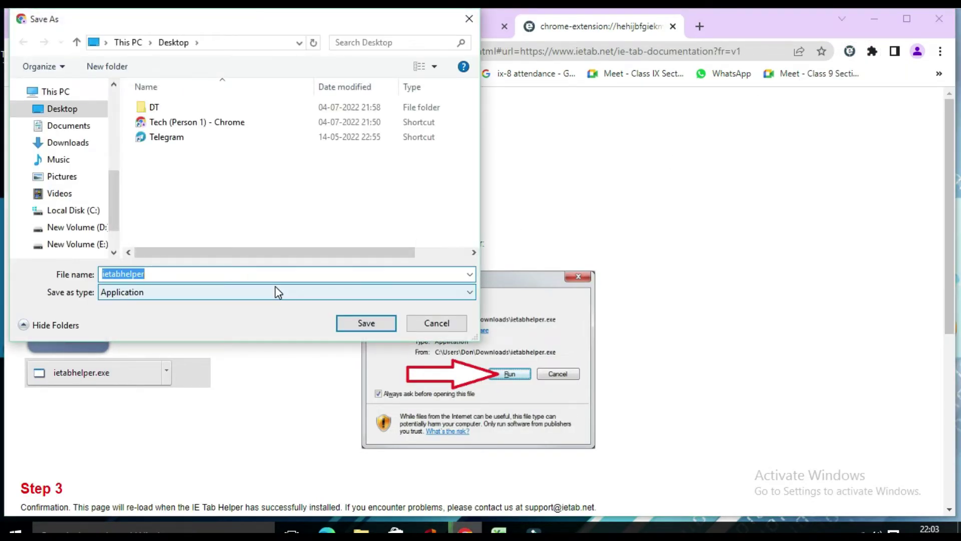
left_click(379, 322)
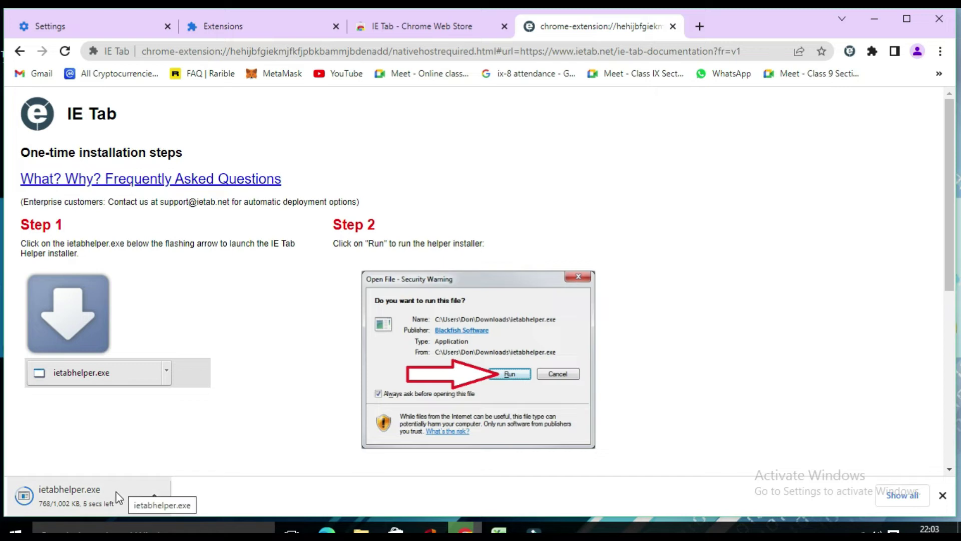
left_click(154, 494)
left_click(186, 448)
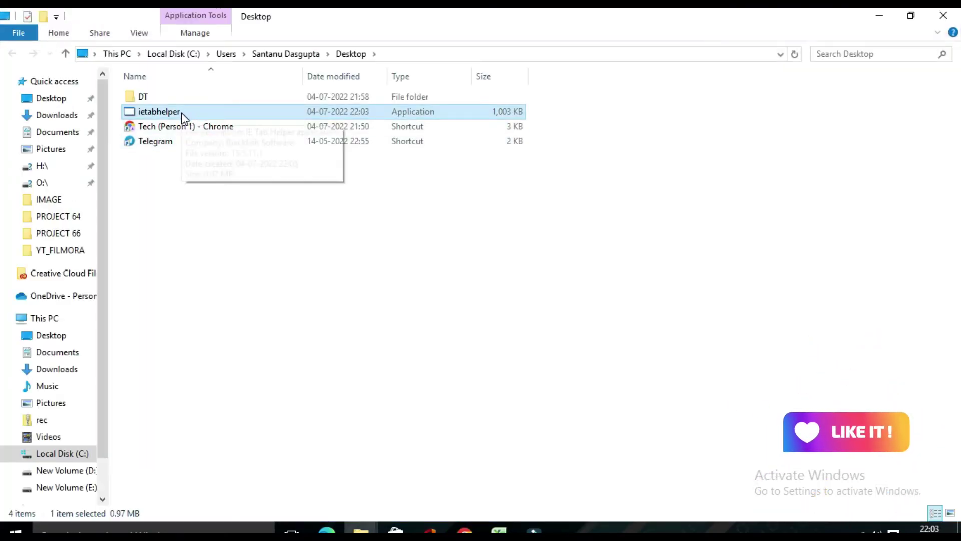
double_click(183, 116)
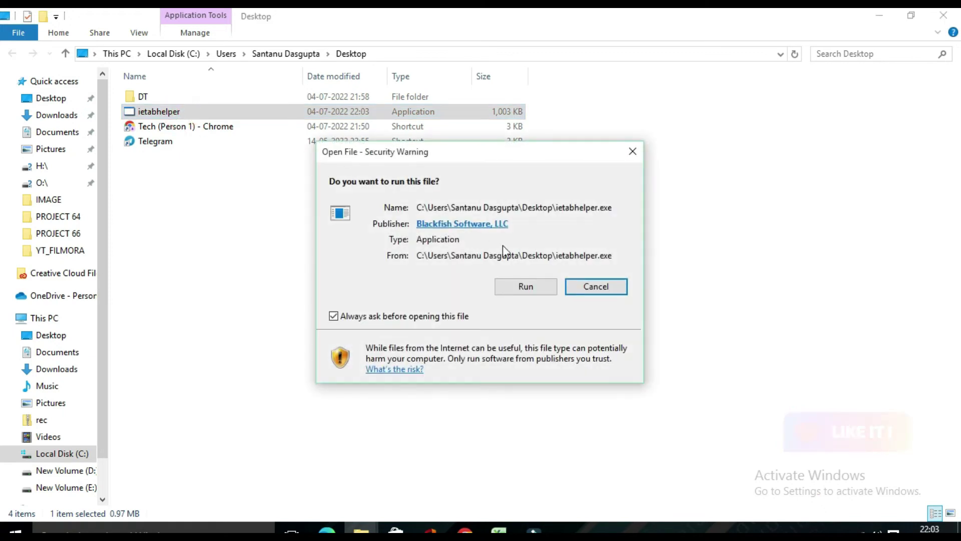
left_click(528, 287)
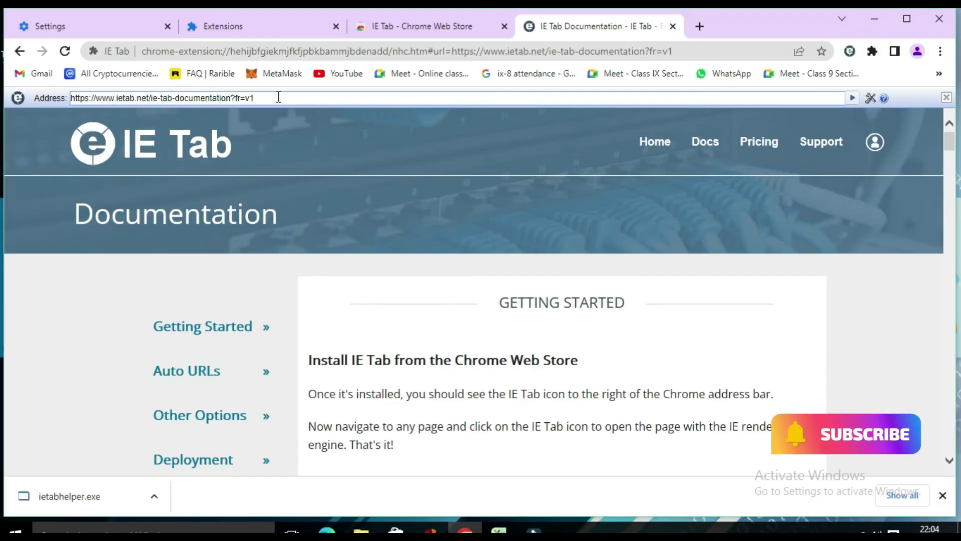
left_click(278, 98)
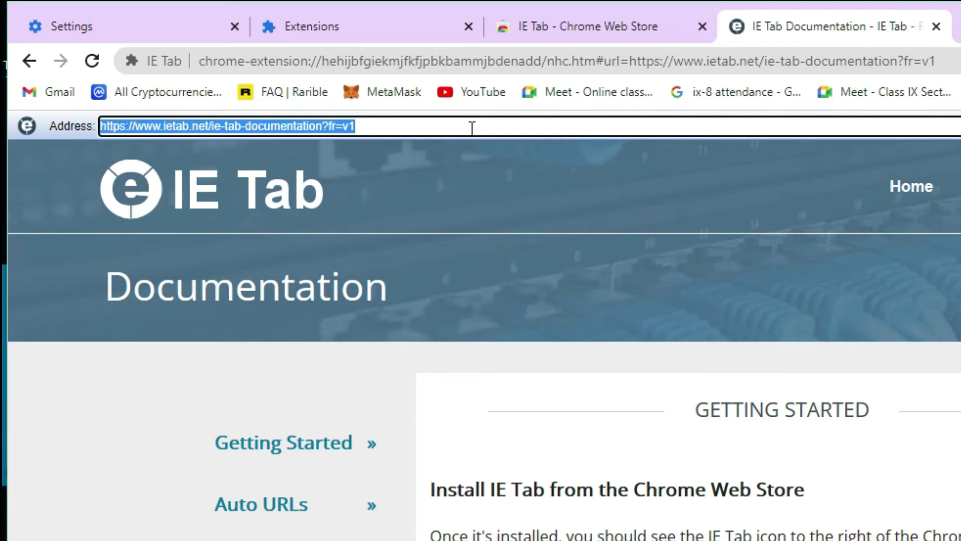
type("www")
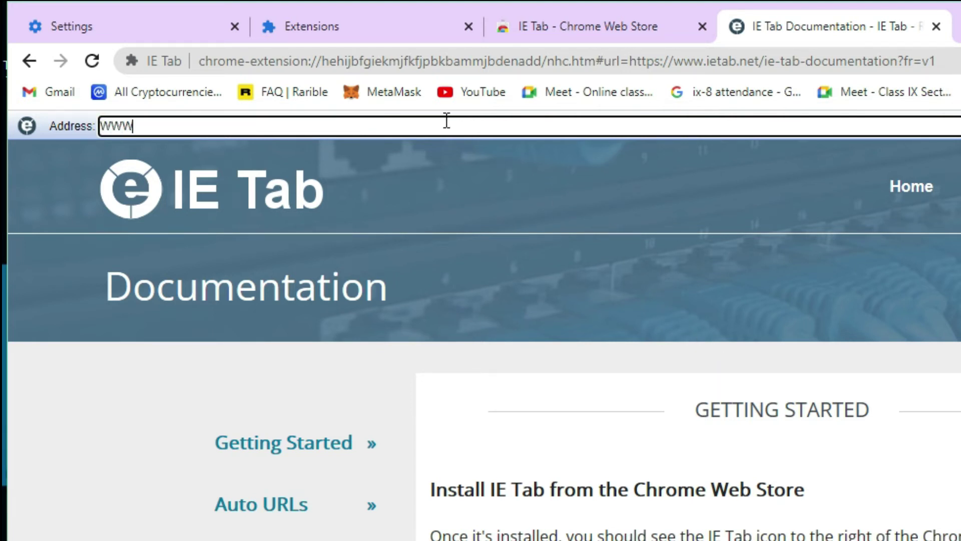
type(".GOOGLE.COM")
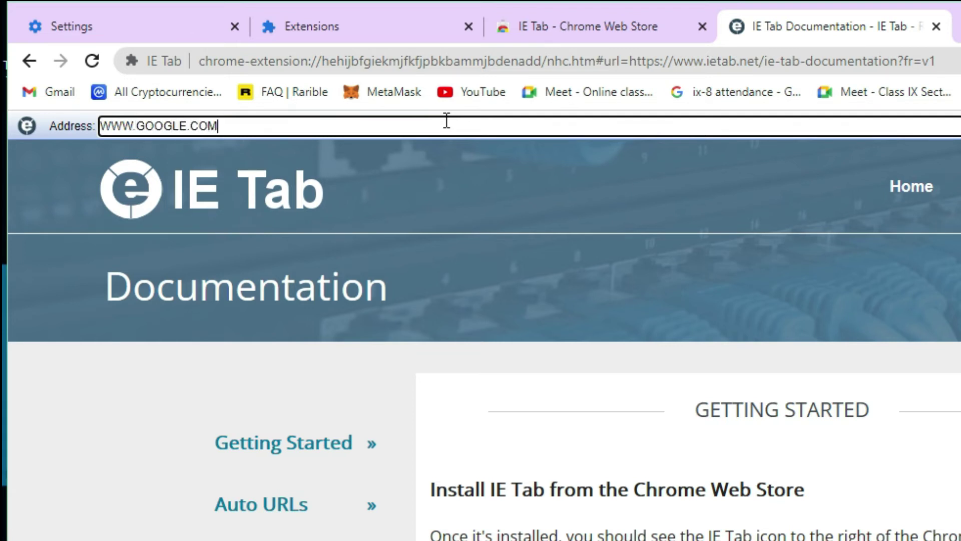
key("Return")
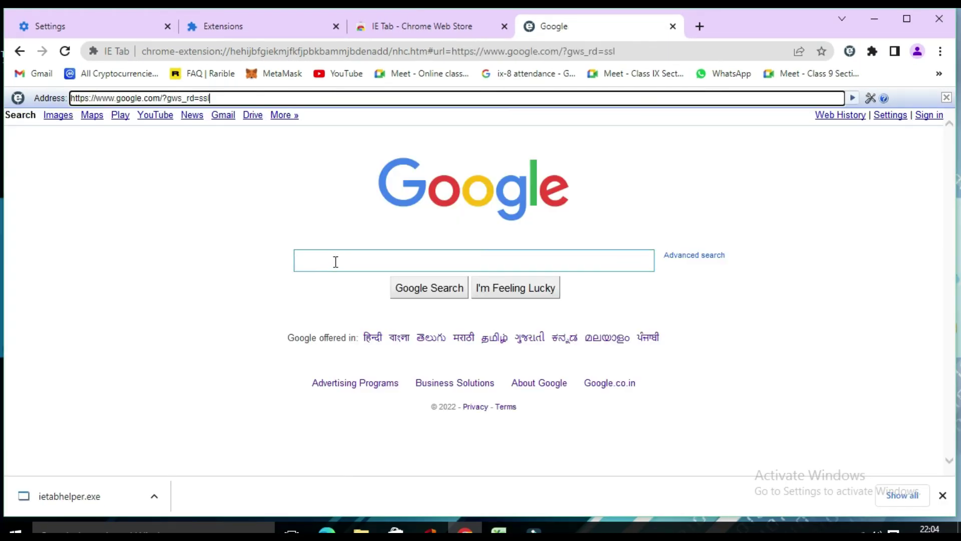
left_click(336, 261)
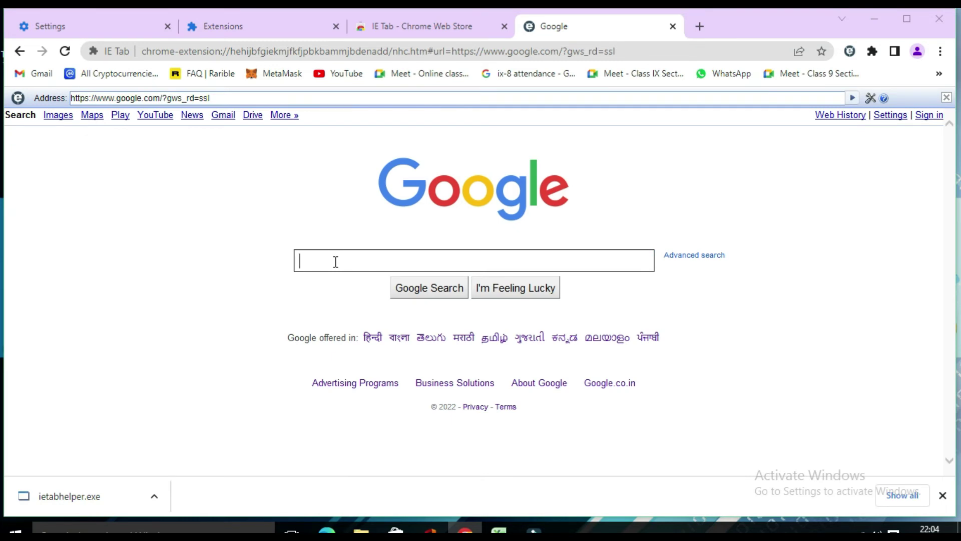